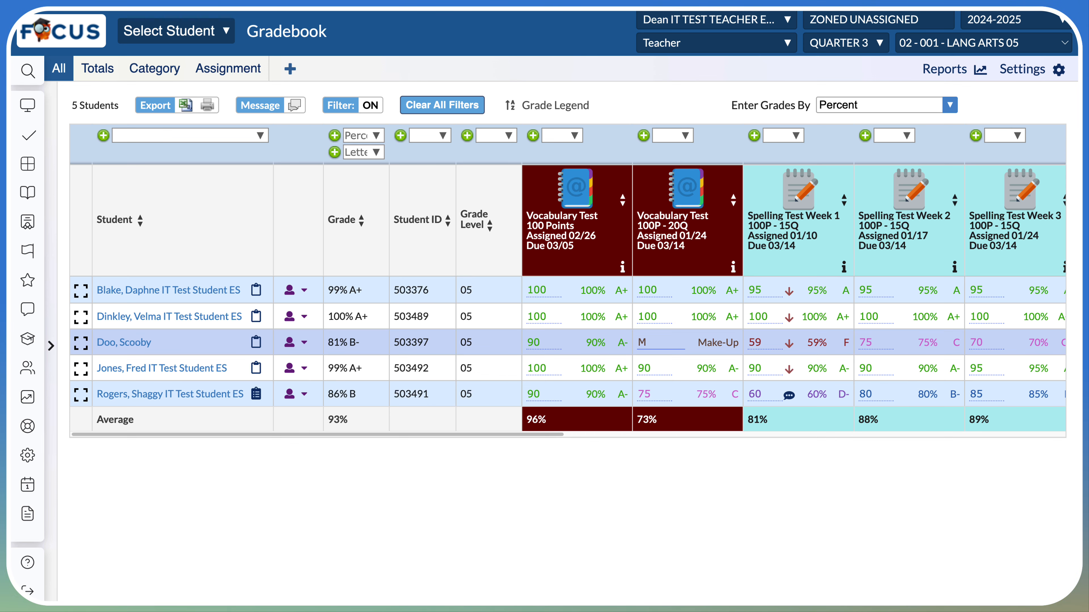
- Add the comment "Please see me about your missing grade to make this up." to the Make-Up score of the Vocabulary Test assigned 01/24
{"action": "right_click", "coordinate": [660, 343]}
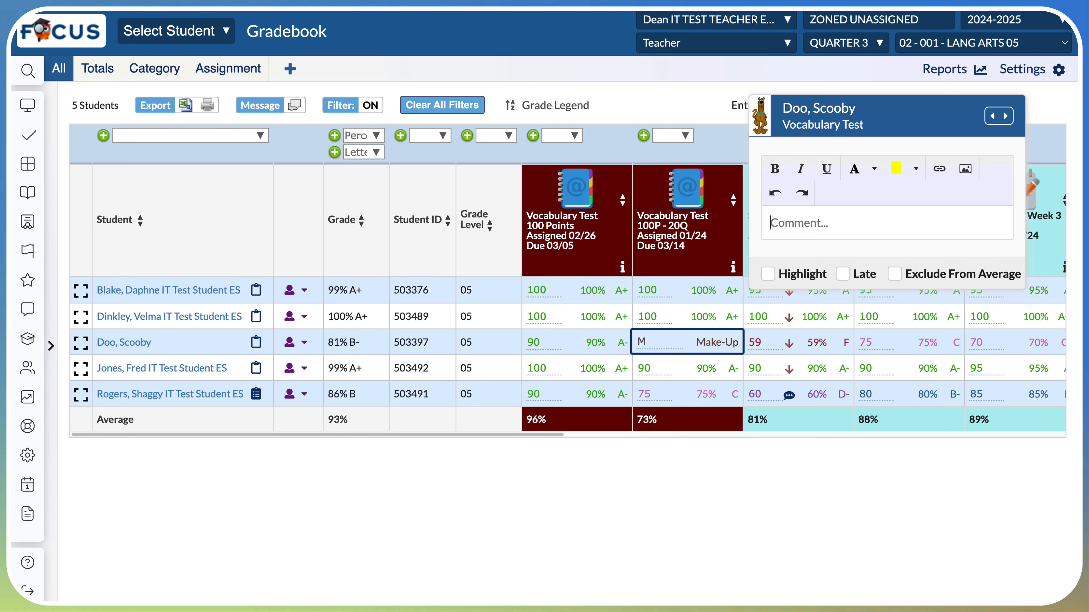
{"action": "type", "text": "P"}
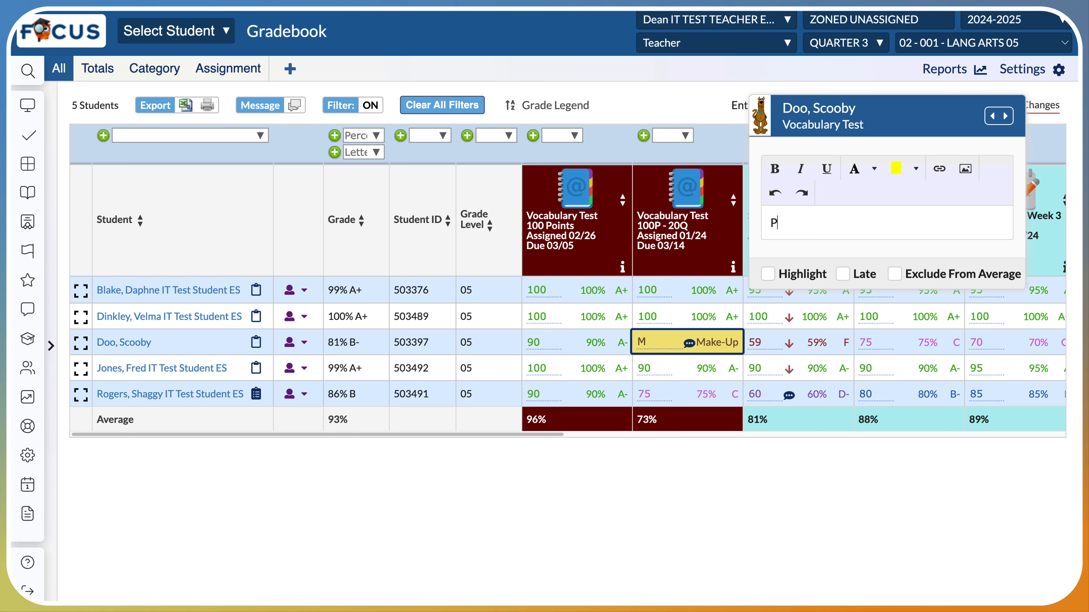
{"action": "type", "text": "lease see e"}
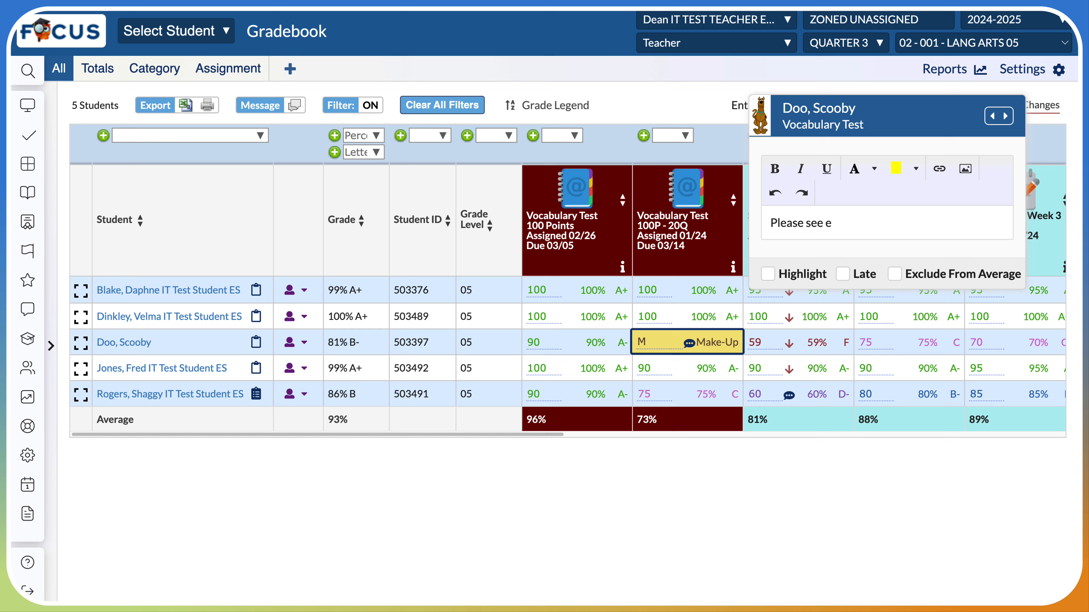
{"action": "key", "text": "BackSpace"}
{"action": "type", "text": "m"}
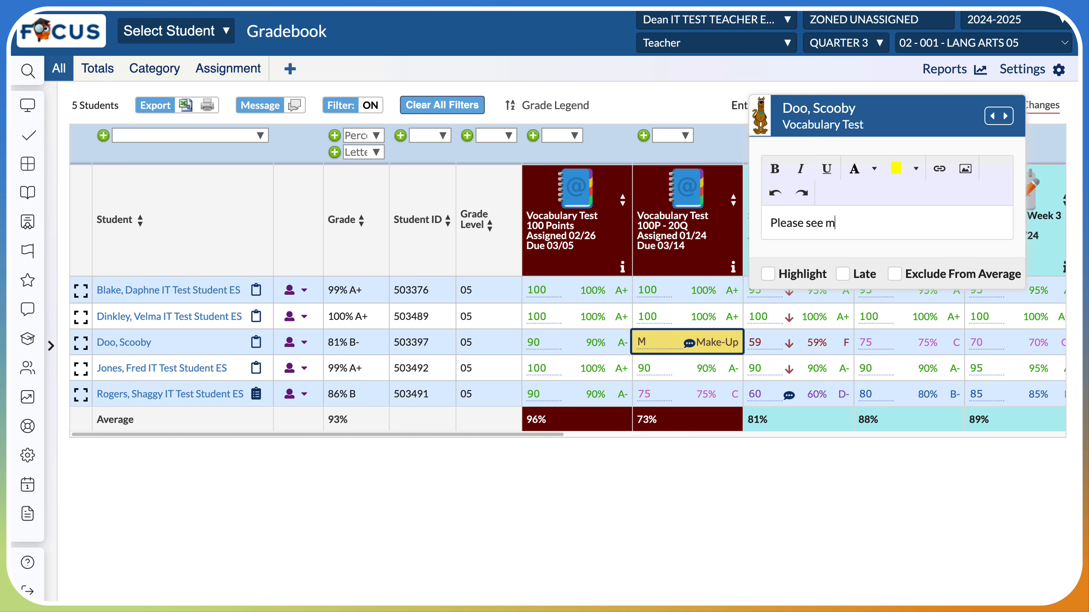
{"action": "type", "text": "e about you"}
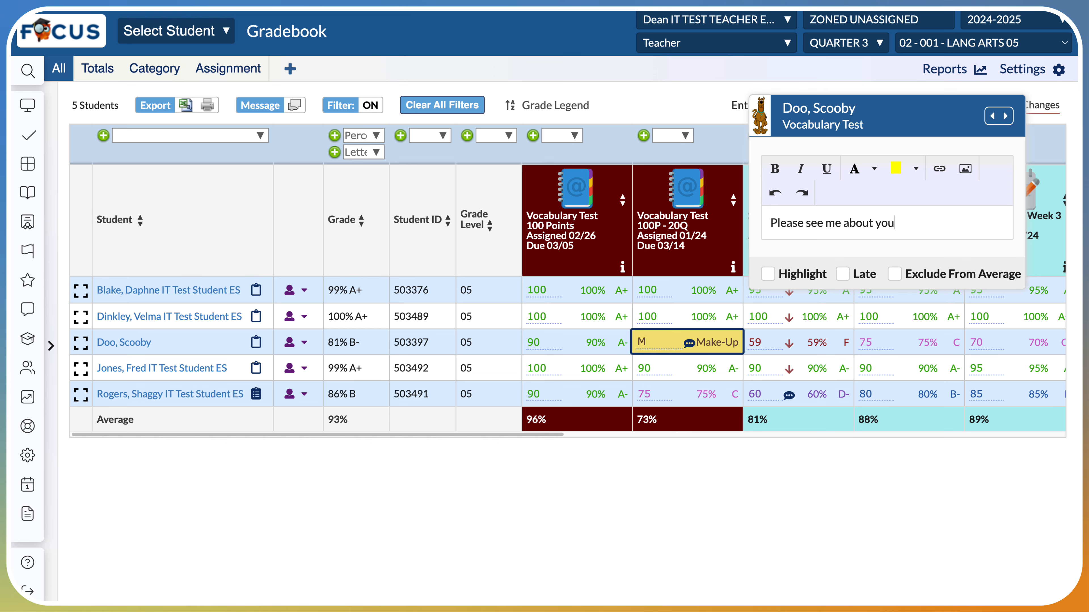
{"action": "type", "text": "r missing gr"}
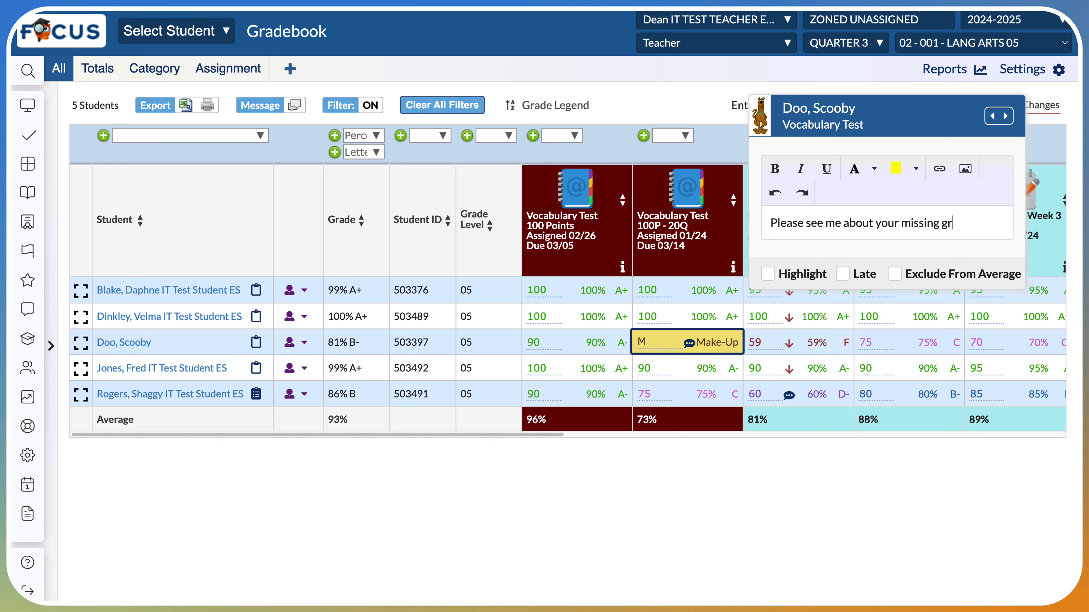
{"action": "type", "text": "ade to make this up."}
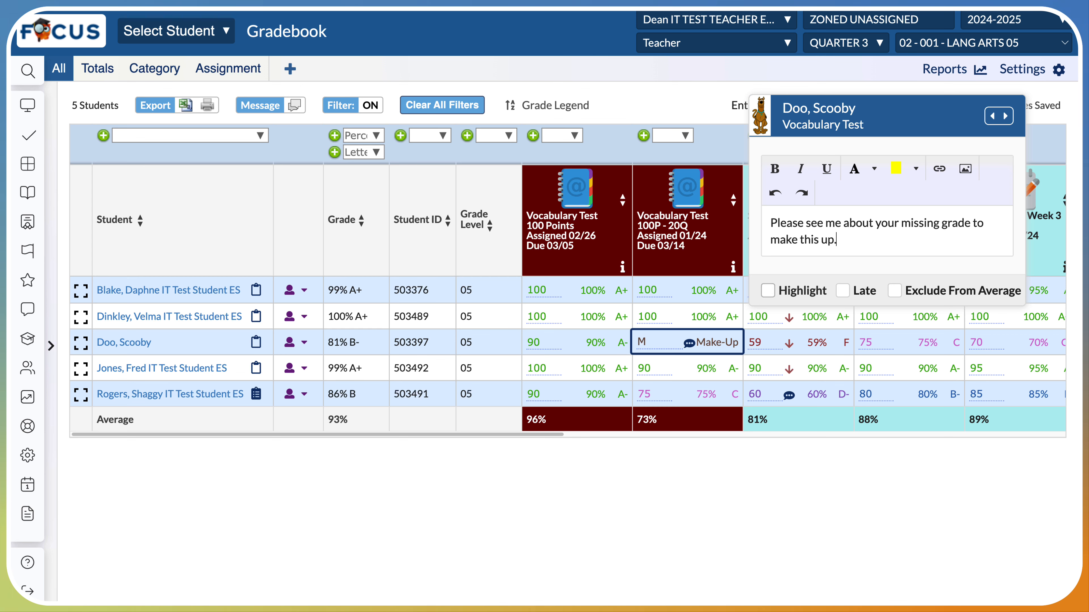
- Try the Highlight, Late and Exclude From Average options on the Make-Up score
{"action": "left_click", "coordinate": [768, 290]}
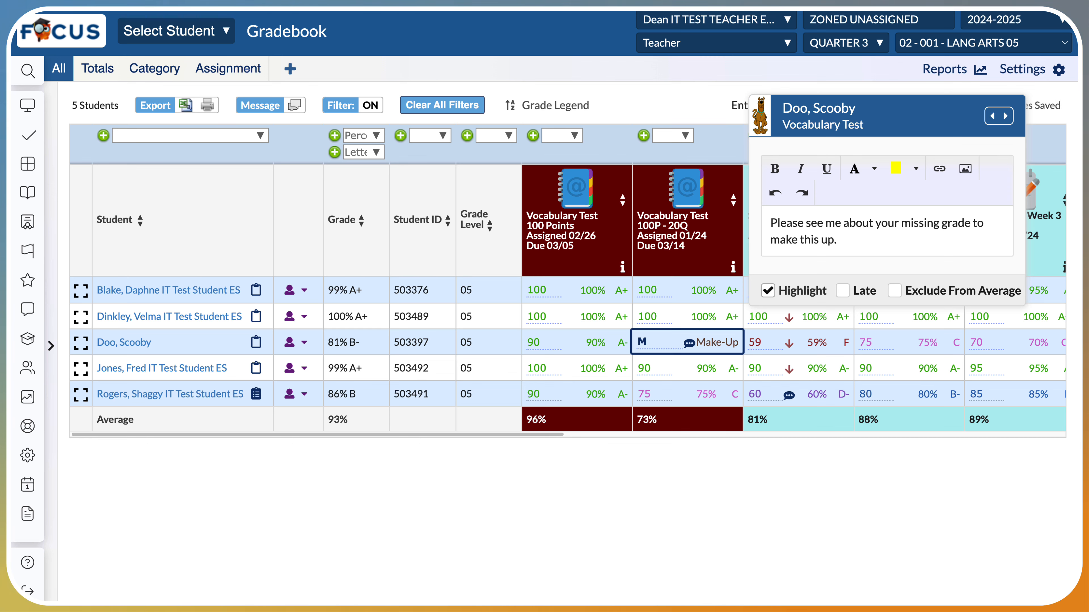
{"action": "left_click", "coordinate": [843, 291]}
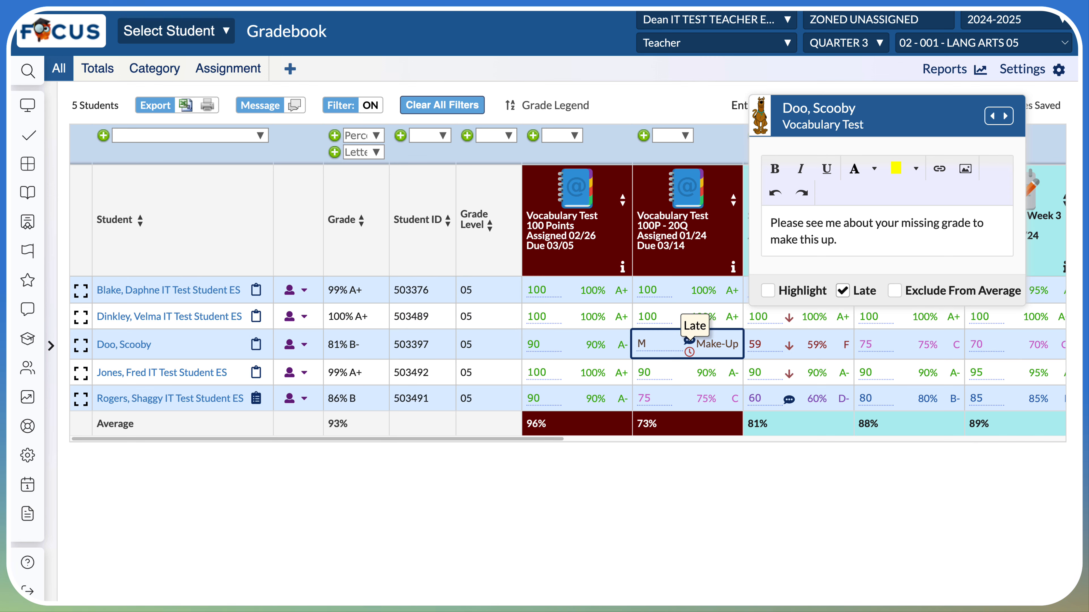
{"action": "left_click", "coordinate": [843, 291]}
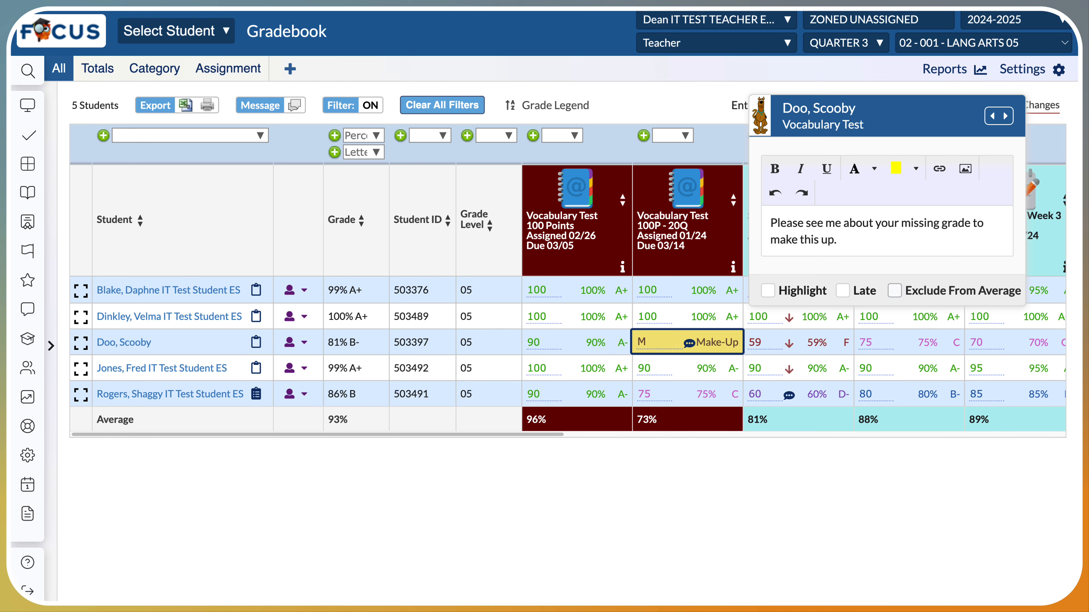
{"action": "left_click", "coordinate": [895, 291]}
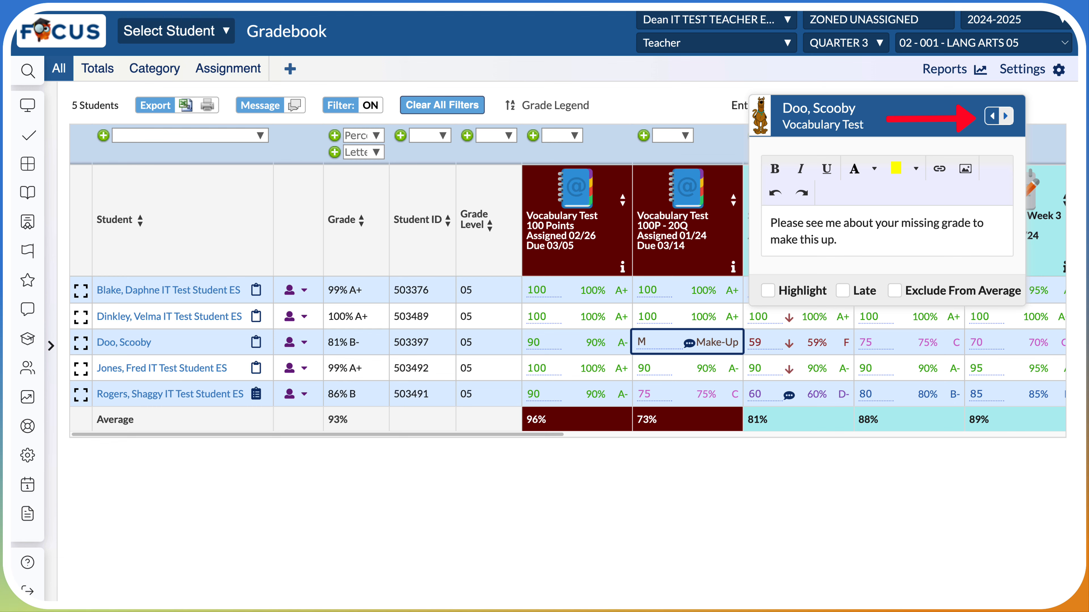
- Go through the comment windows of the next three students for the same Vocabulary Test and close the last one
{"action": "left_click", "coordinate": [1005, 116]}
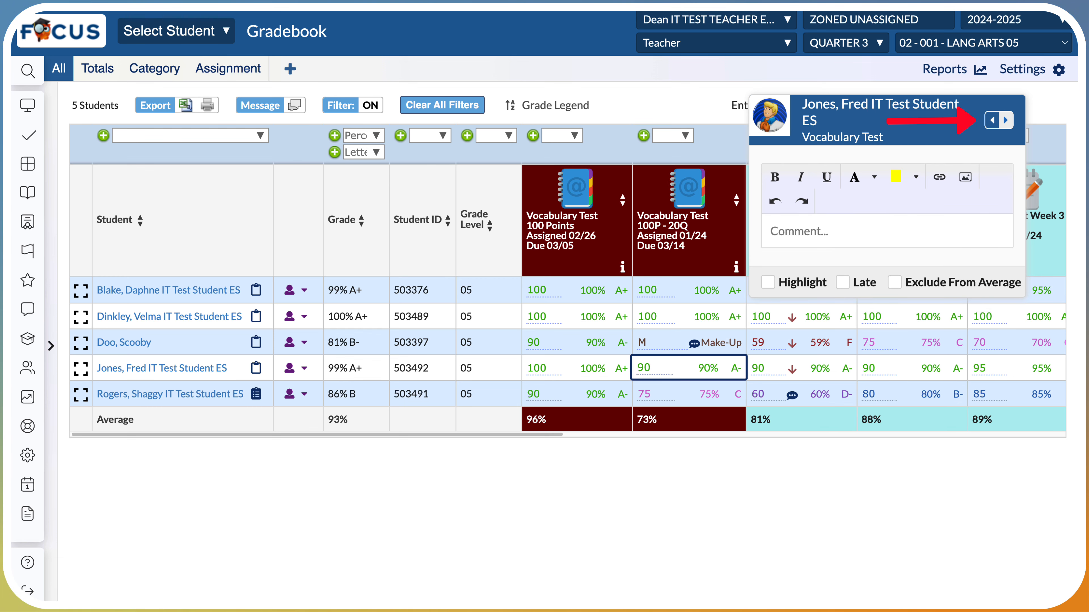
{"action": "left_click", "coordinate": [1005, 120]}
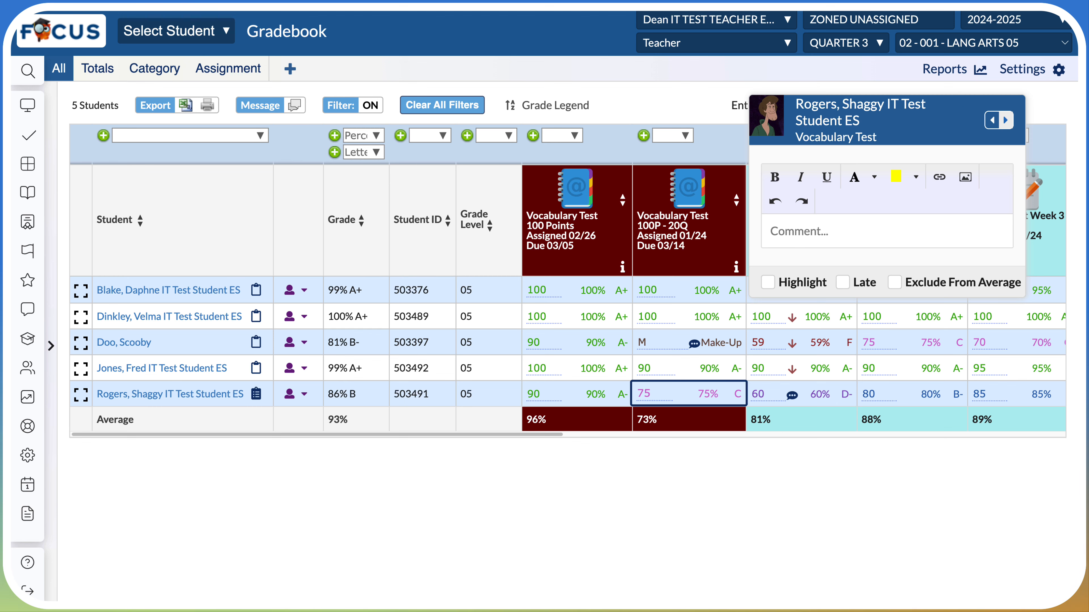
{"action": "left_click", "coordinate": [1006, 120]}
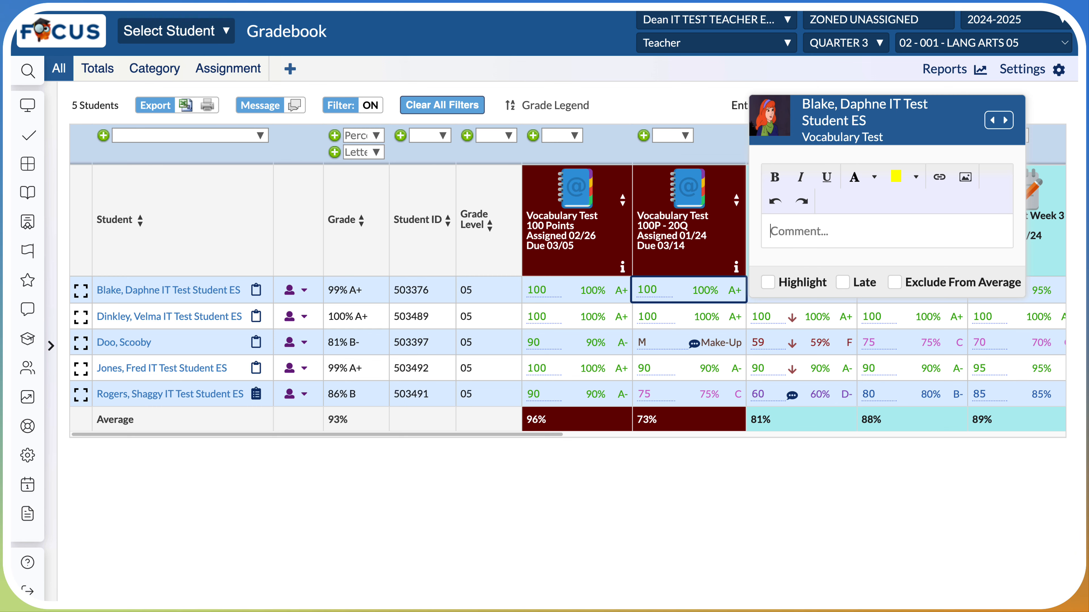
{"action": "key", "text": "Escape"}
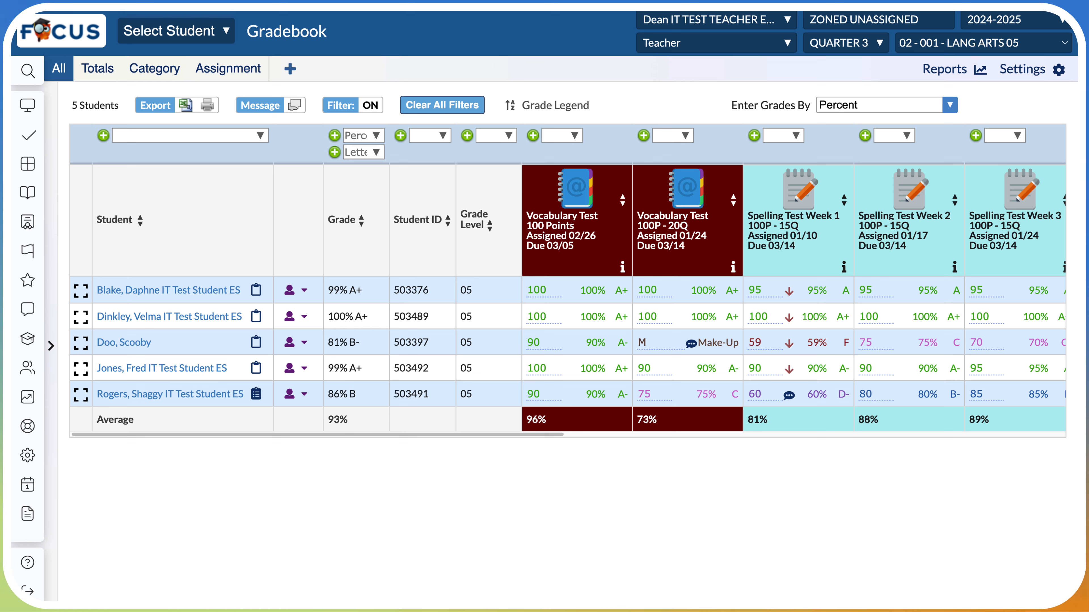
{"action": "mouse_move", "coordinate": [691, 344]}
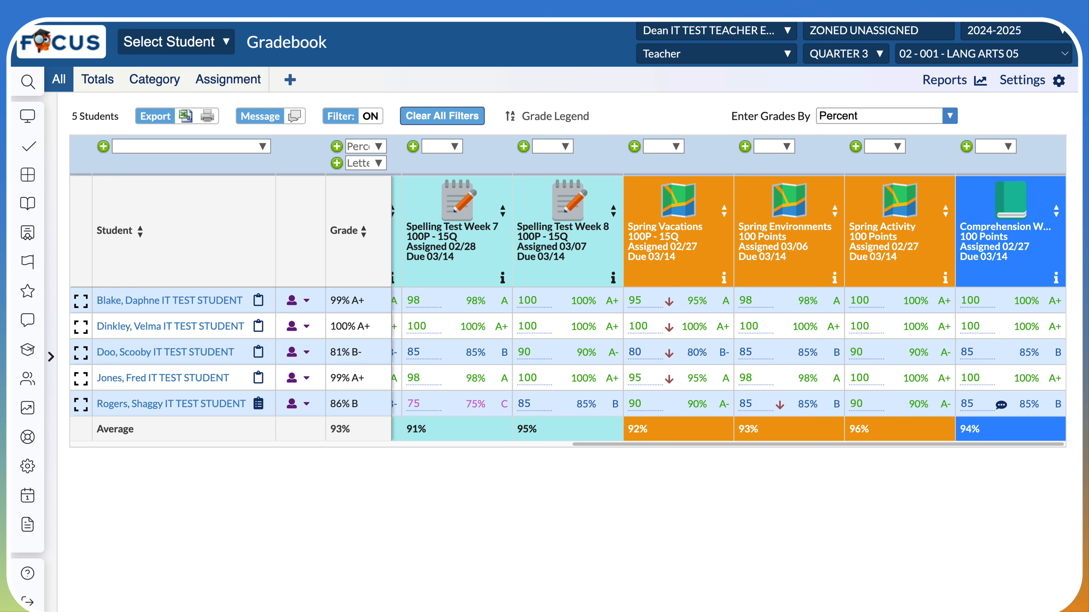
- Open the student grades list of the Spring Environments assignment
{"action": "mouse_move", "coordinate": [771, 257]}
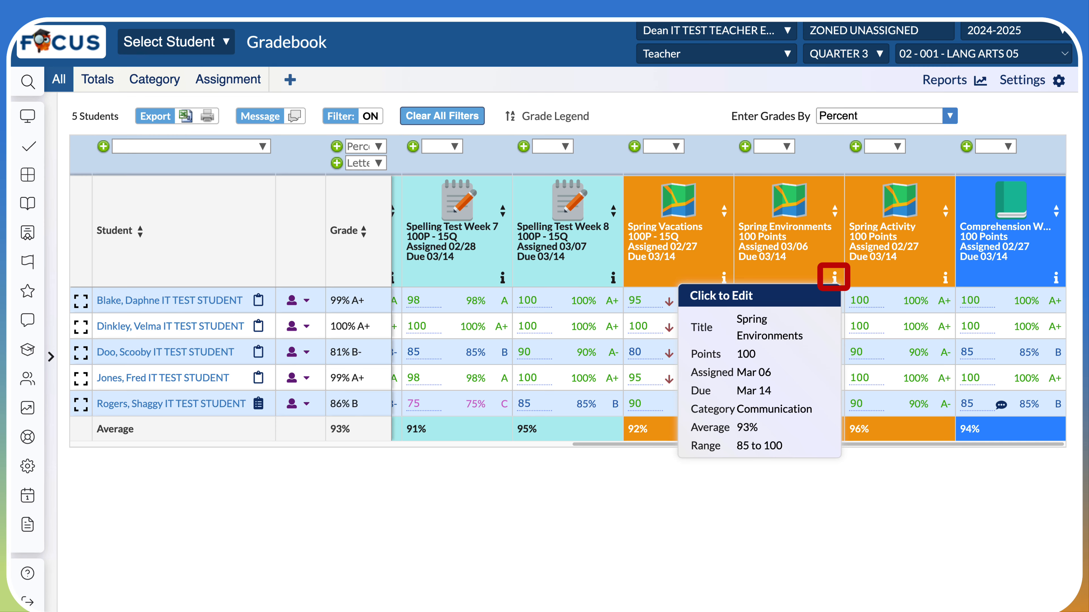
{"action": "left_click", "coordinate": [835, 278]}
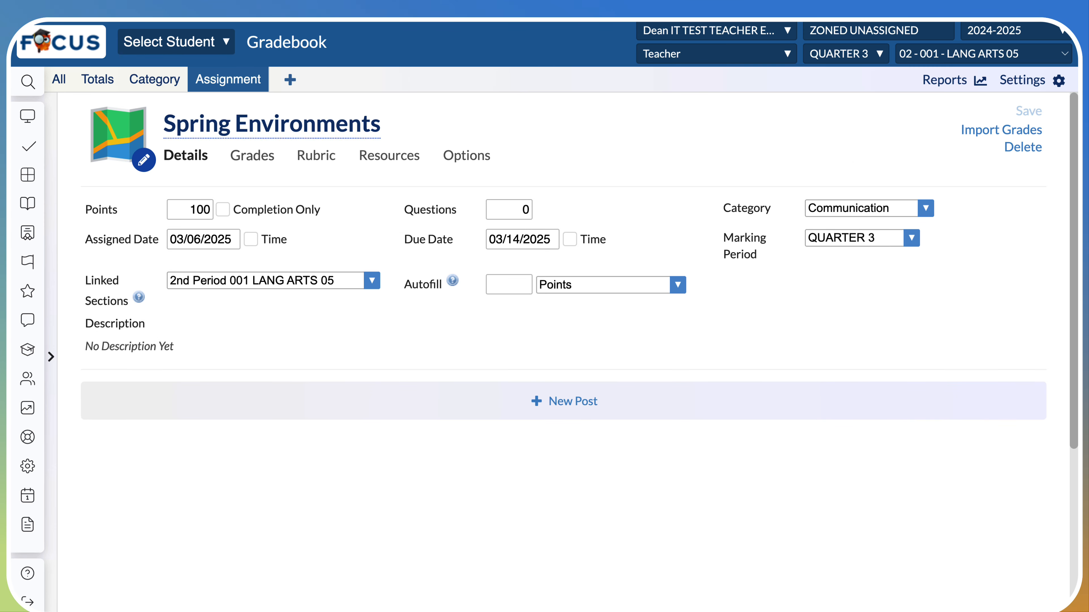
{"action": "left_click", "coordinate": [252, 156]}
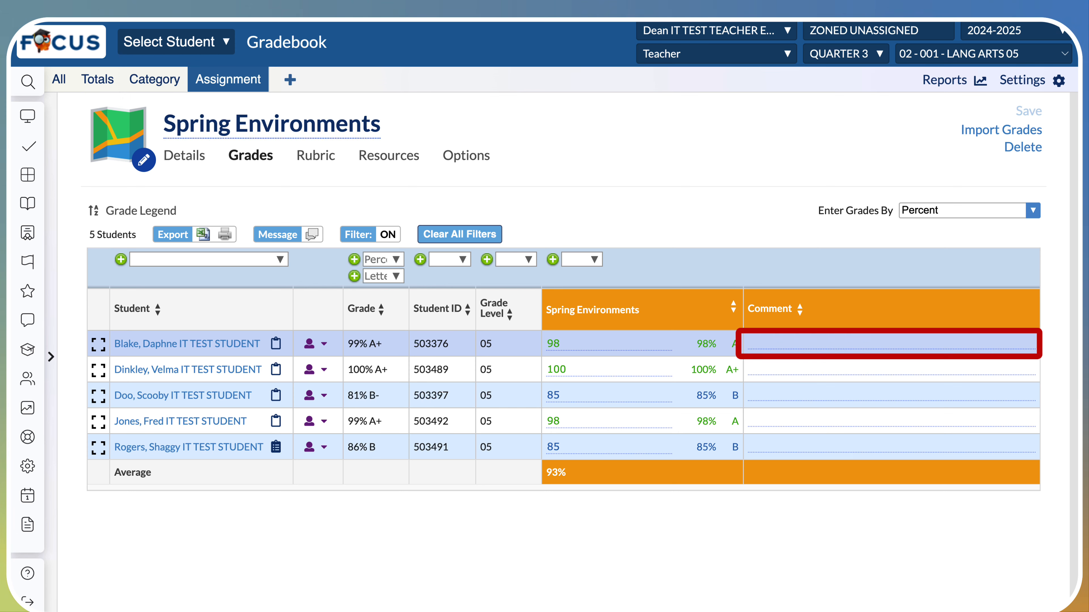
- Comment on the first listed student's score: "Excellent work on the introduction! Consider expanding on your analysis in the next draft."
{"action": "left_click", "coordinate": [891, 344]}
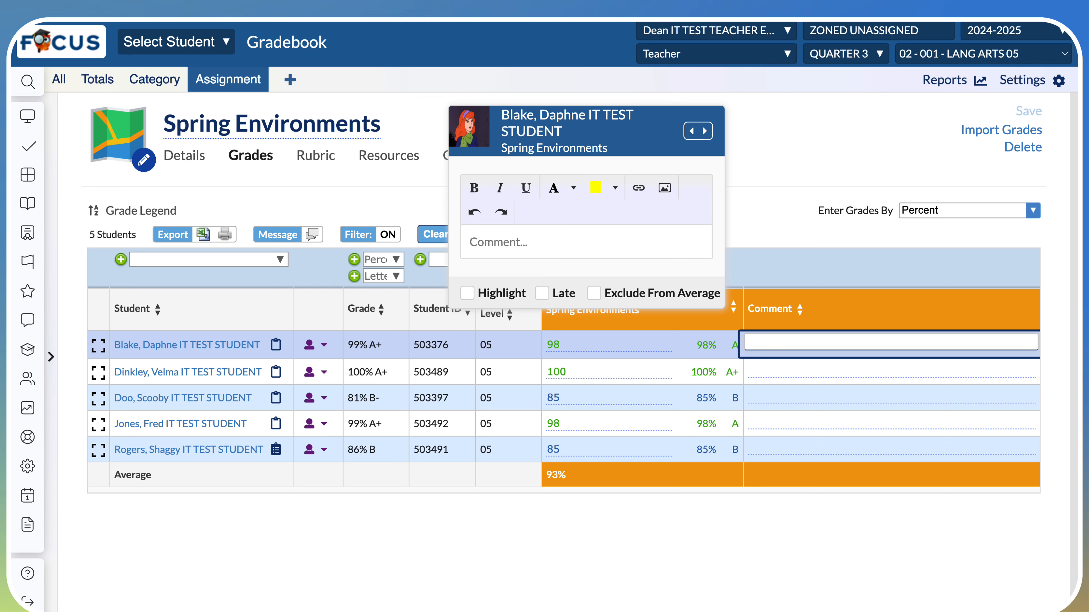
{"action": "type", "text": "Excellent work on the introduction! Consider expanding on your analysis in the next draft."}
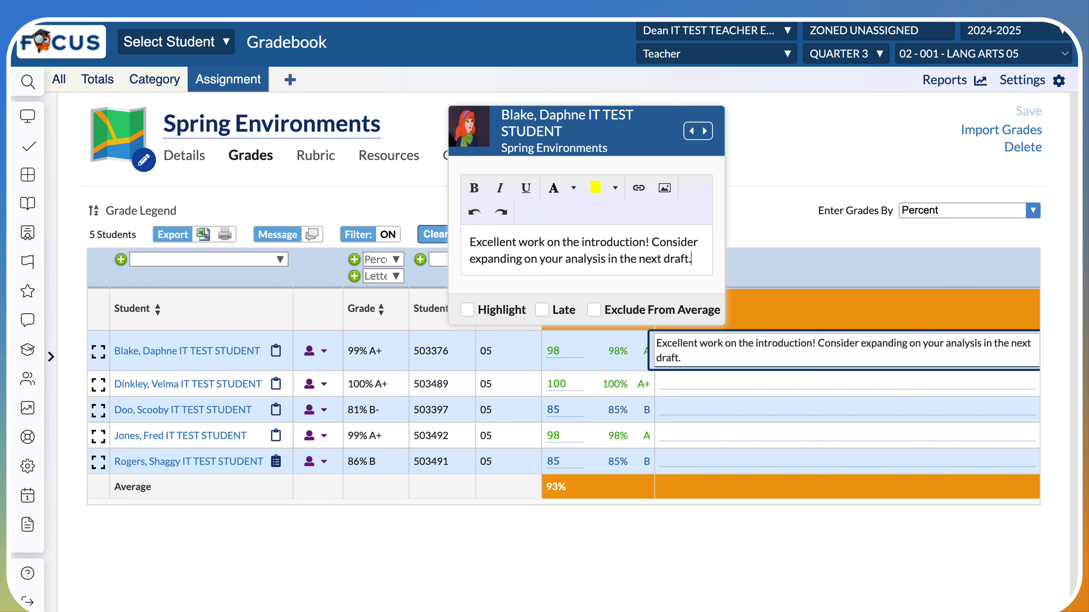
{"action": "key", "text": "Escape"}
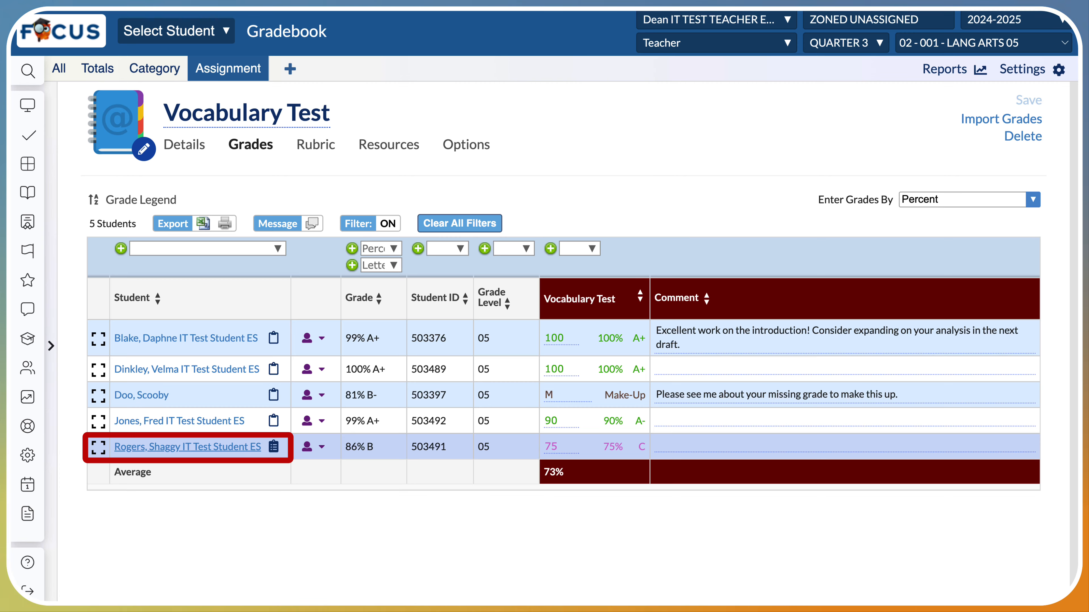
- On the last listed student's own assignments page, add the comment "Noticeable improvement in participation over the last few weeks." to Comprehension Week 1 Qtr. 3
{"action": "left_click", "coordinate": [187, 447]}
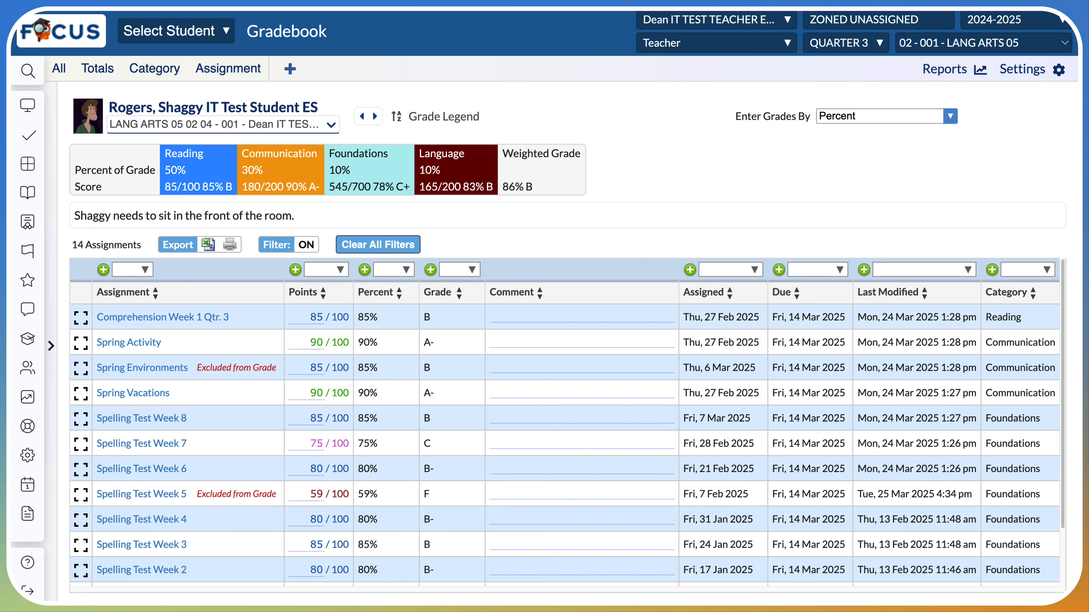
{"action": "left_click", "coordinate": [581, 317]}
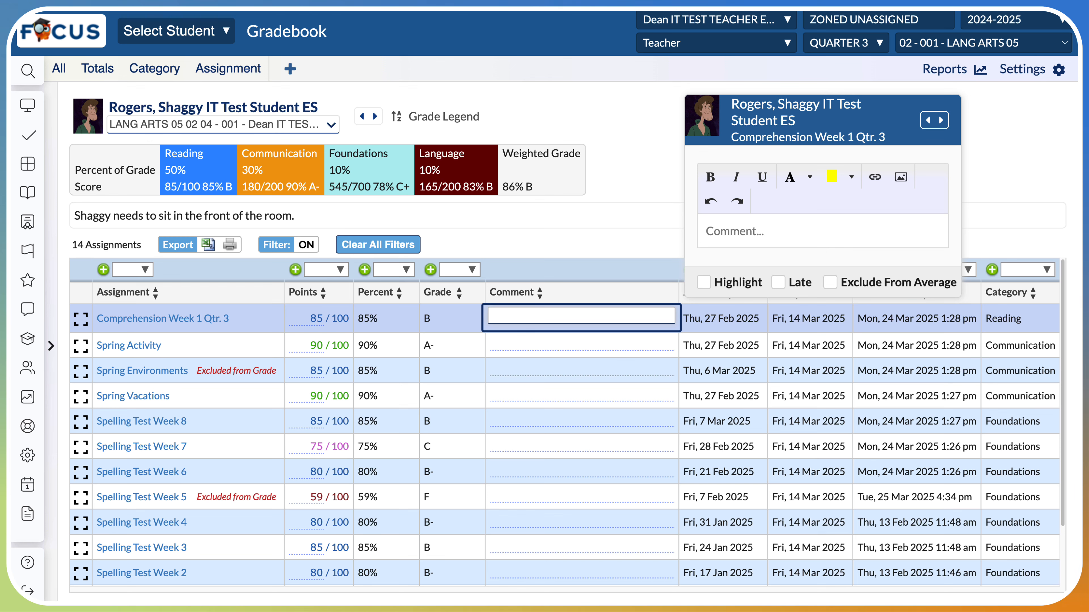
{"action": "type", "text": "No"}
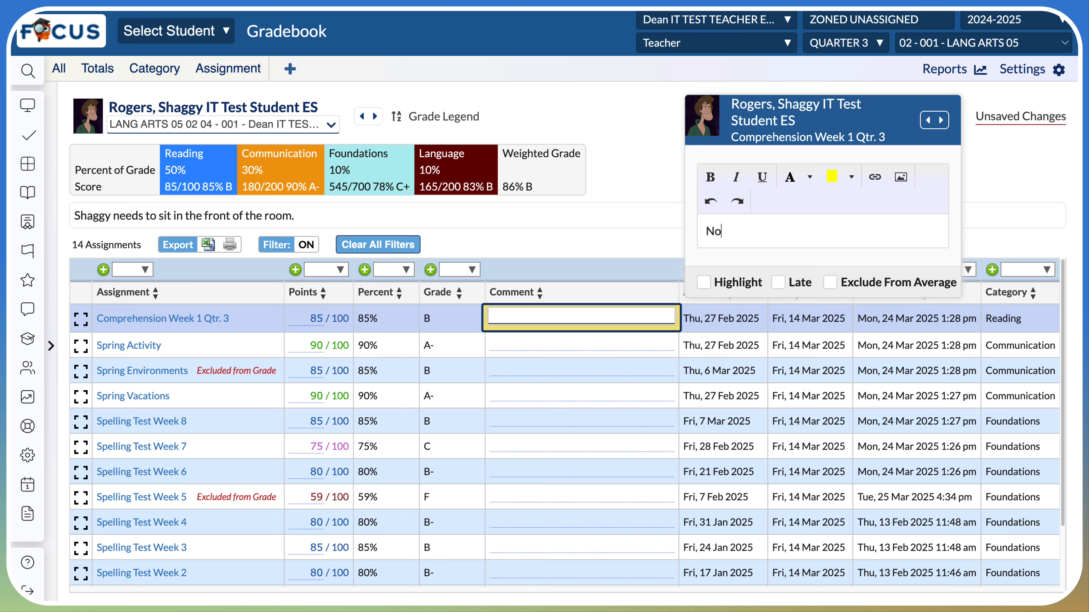
{"action": "type", "text": "ticeabl"}
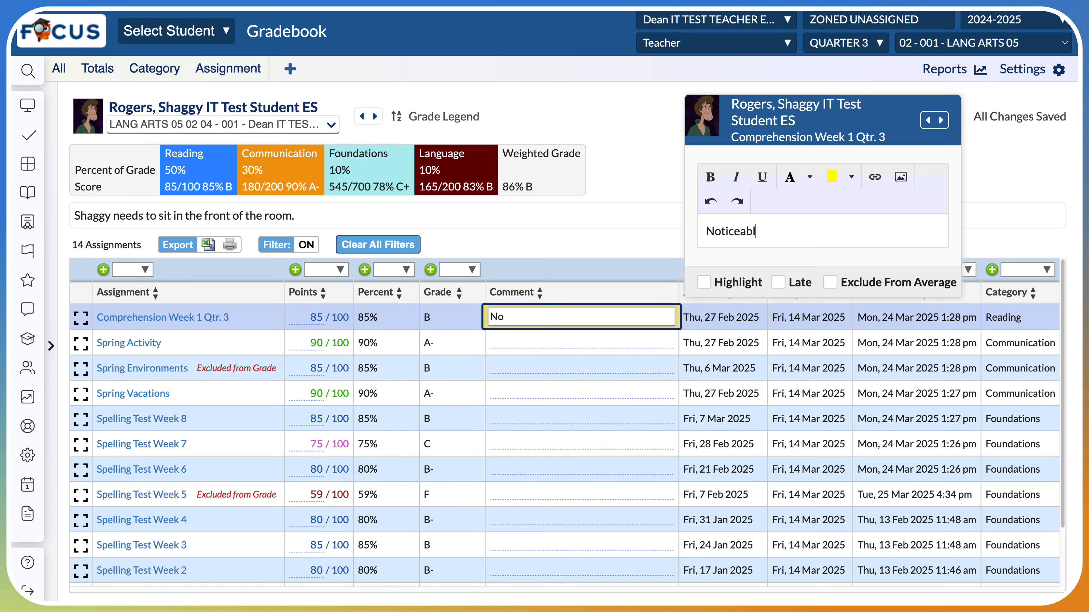
{"action": "type", "text": "e improve"}
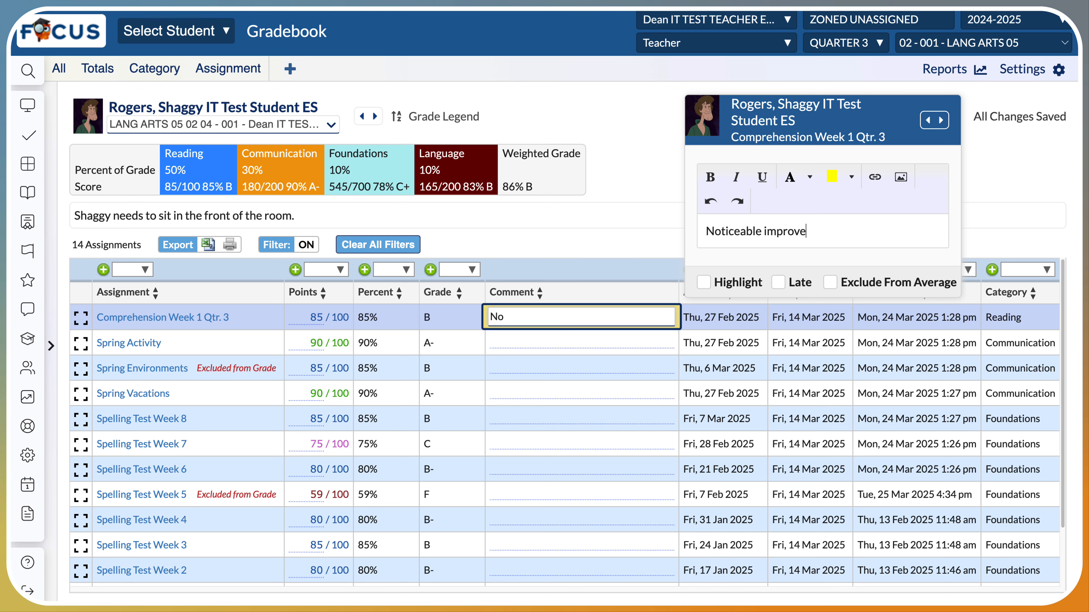
{"action": "type", "text": "ment in par"}
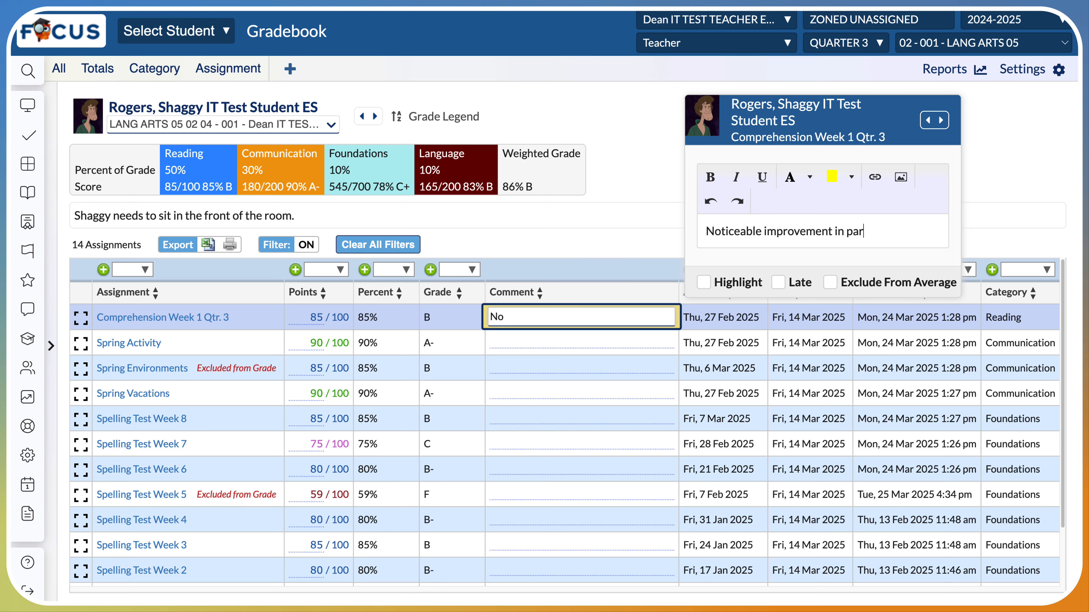
{"action": "type", "text": "ticipation"}
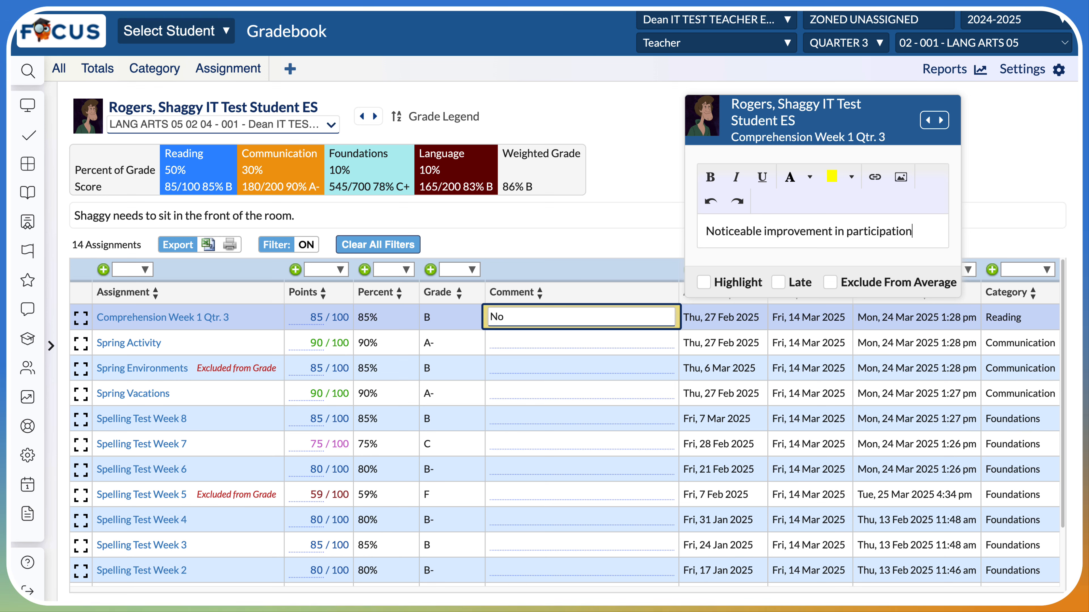
{"action": "type", "text": " over the la"}
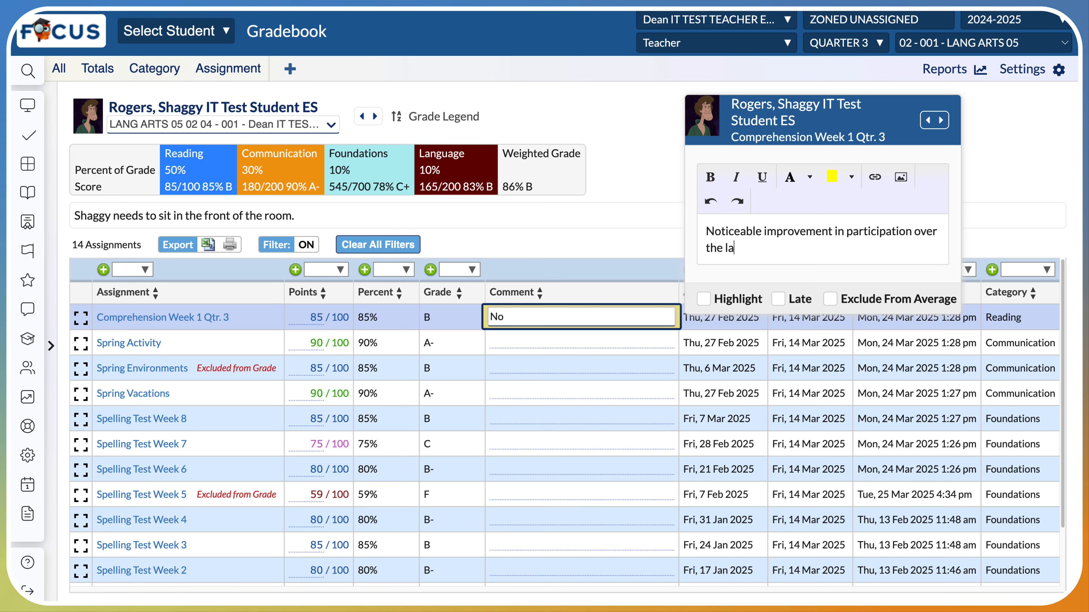
{"action": "type", "text": "st few w"}
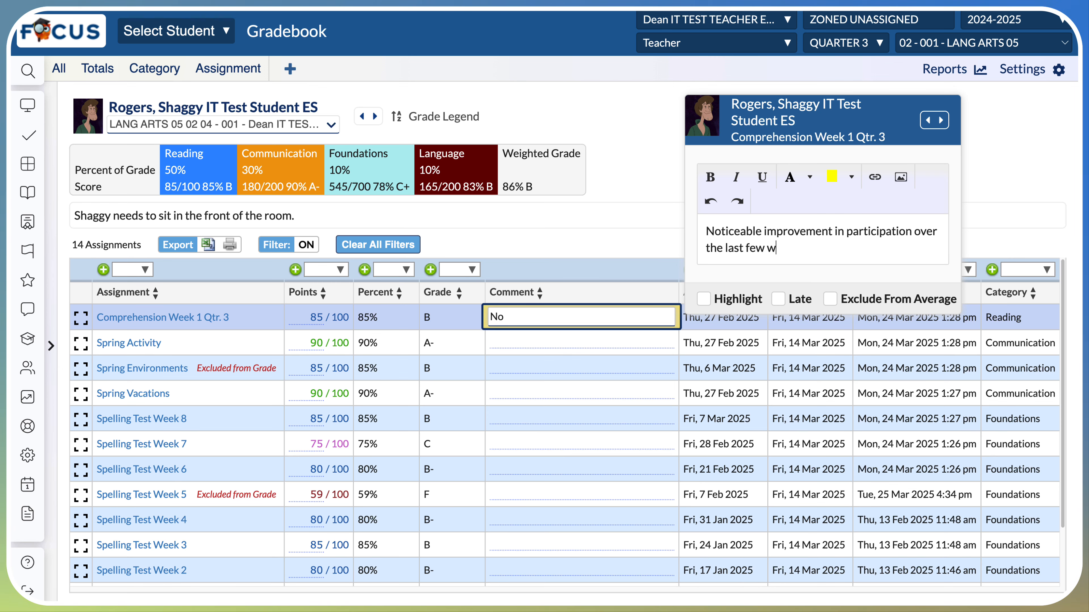
{"action": "type", "text": "eeks."}
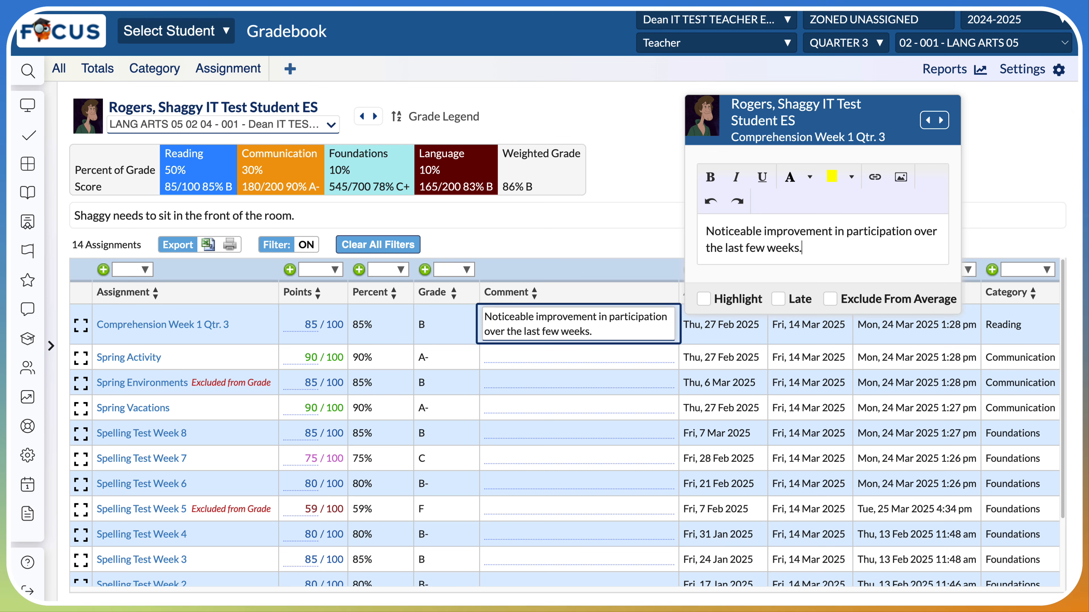
{"action": "key", "text": "Escape"}
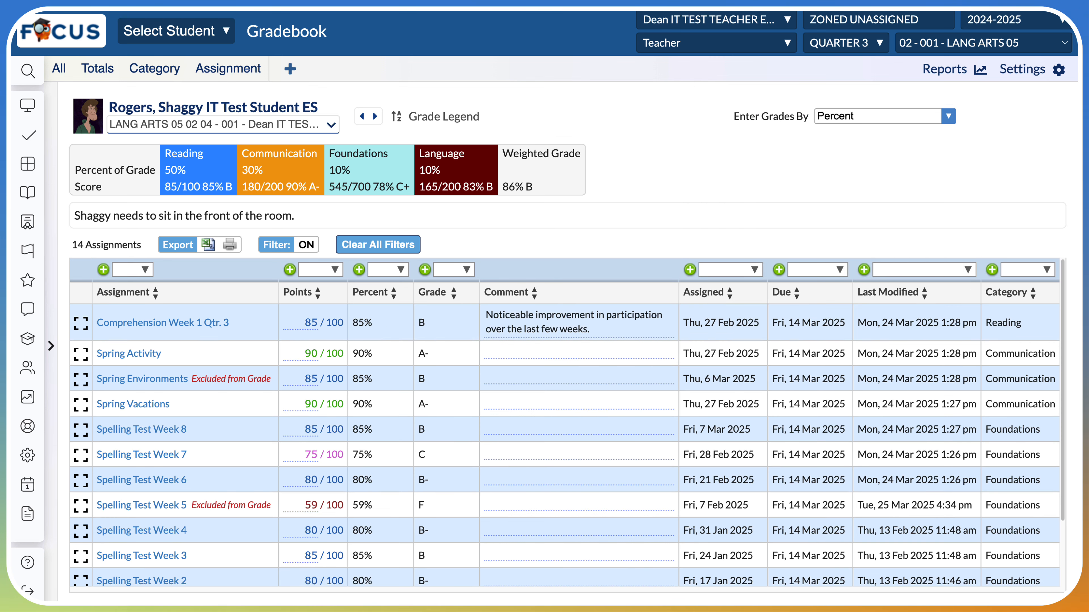